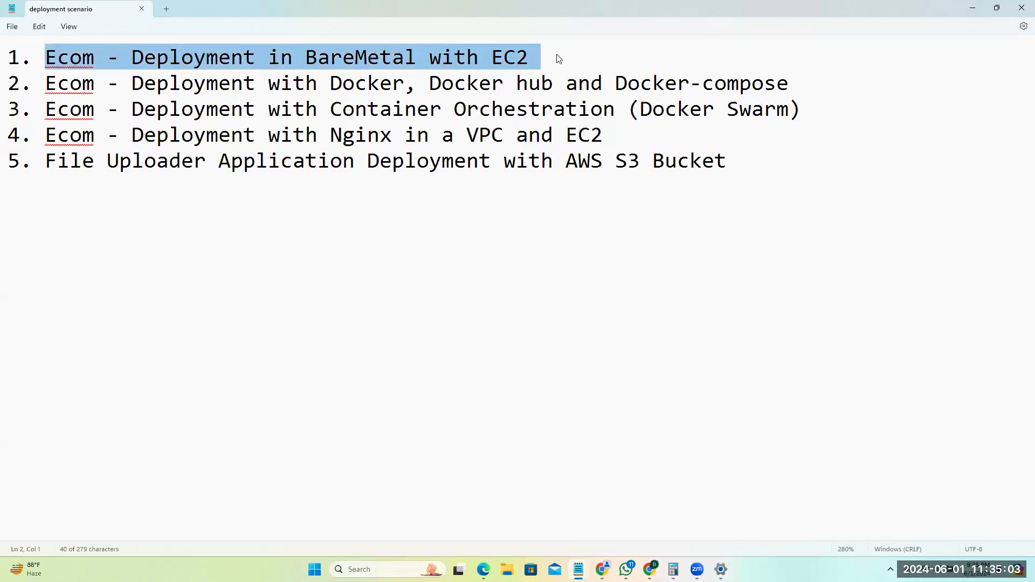
Switch to the AWS console in the browser and start launching a new instance from the EC2 instances list.
{"action": "left_click", "coordinate": [976, 6]}
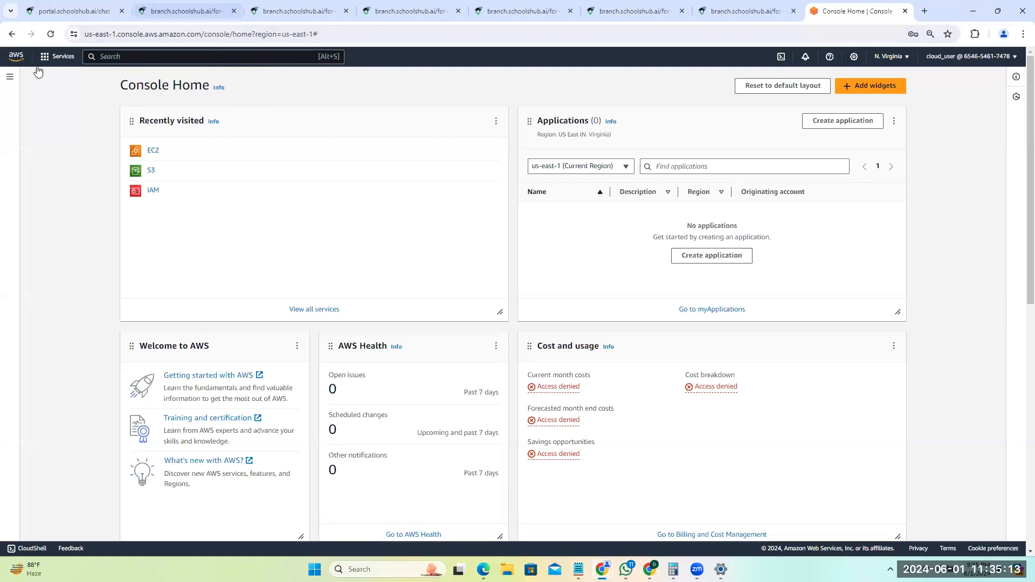
{"action": "left_click", "coordinate": [154, 152]}
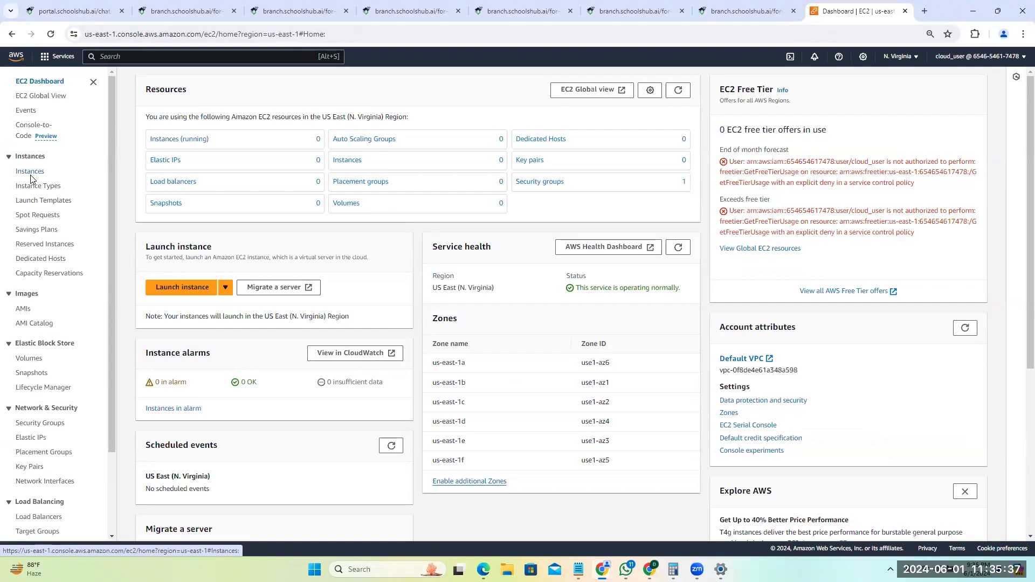
{"action": "left_click", "coordinate": [31, 172]}
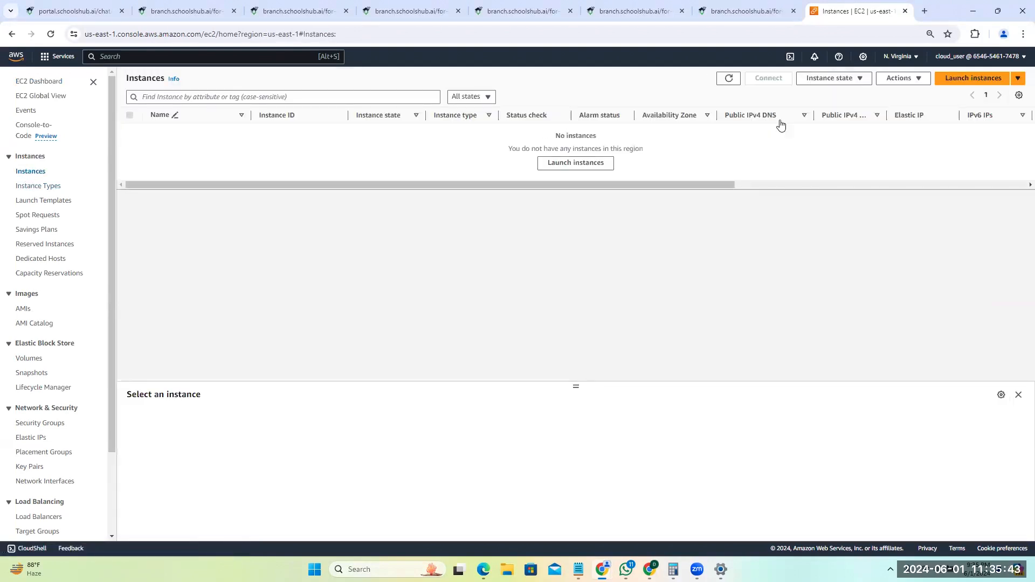
{"action": "left_click", "coordinate": [974, 81]}
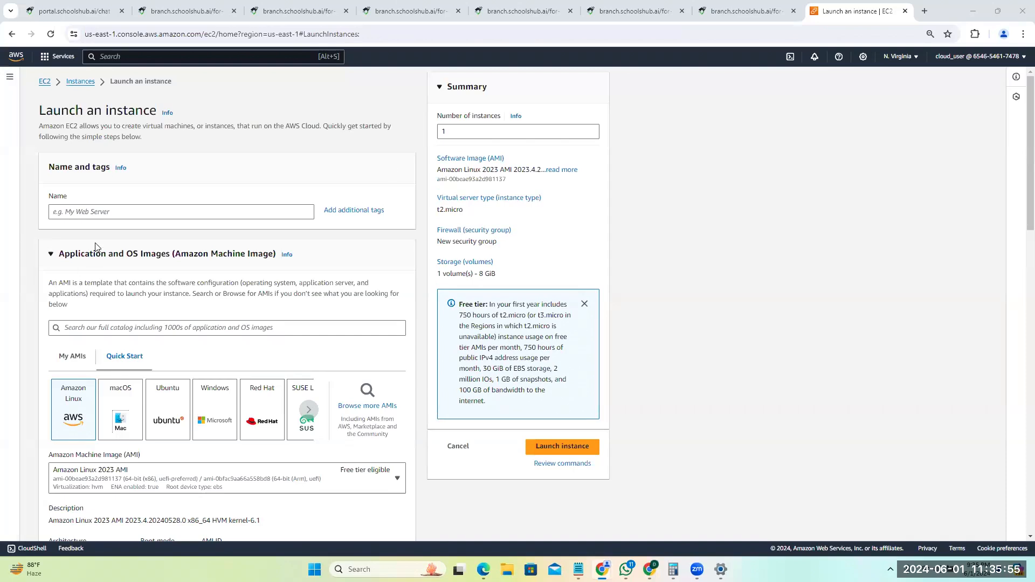
Name the new instance ecom-server and choose the Ubuntu Server 24.04 LTS machine image.
{"action": "left_click", "coordinate": [134, 215]}
{"action": "type", "text": "ecom-server"}
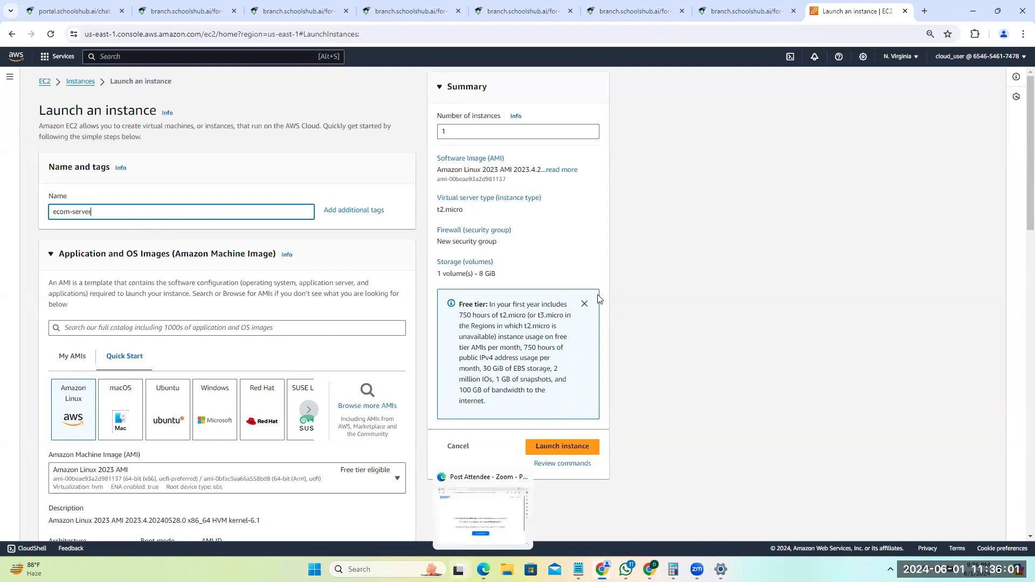
{"action": "scroll", "coordinate": [200, 320], "scroll_direction": "down", "scroll_amount": 1}
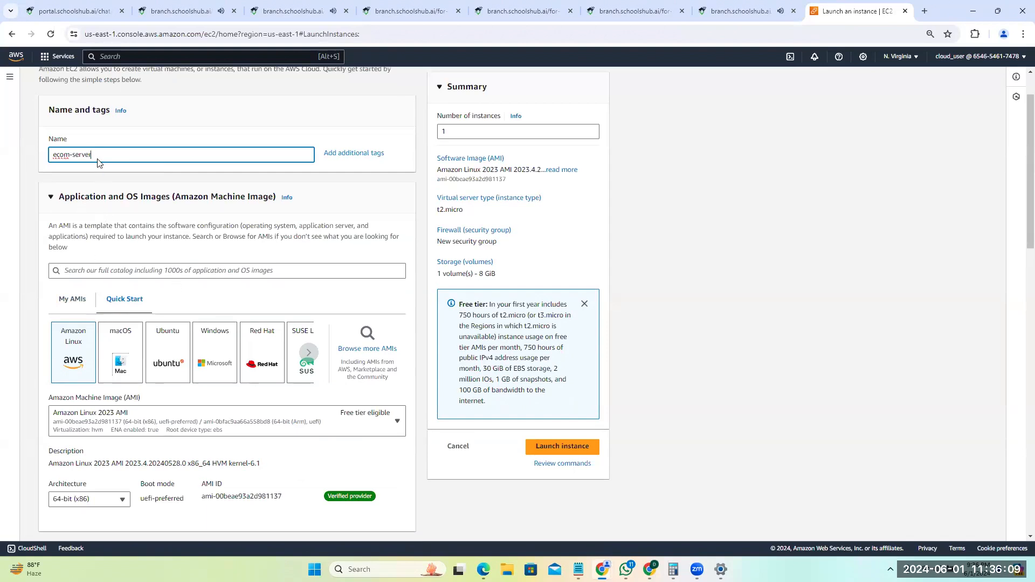
{"action": "scroll", "coordinate": [218, 166], "scroll_direction": "down", "scroll_amount": 1}
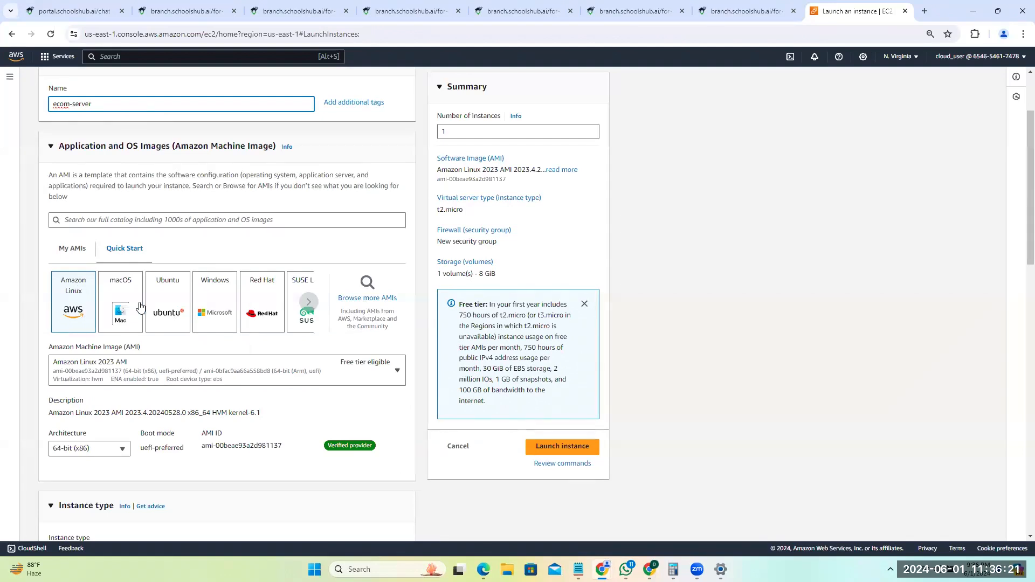
{"action": "left_click", "coordinate": [167, 323]}
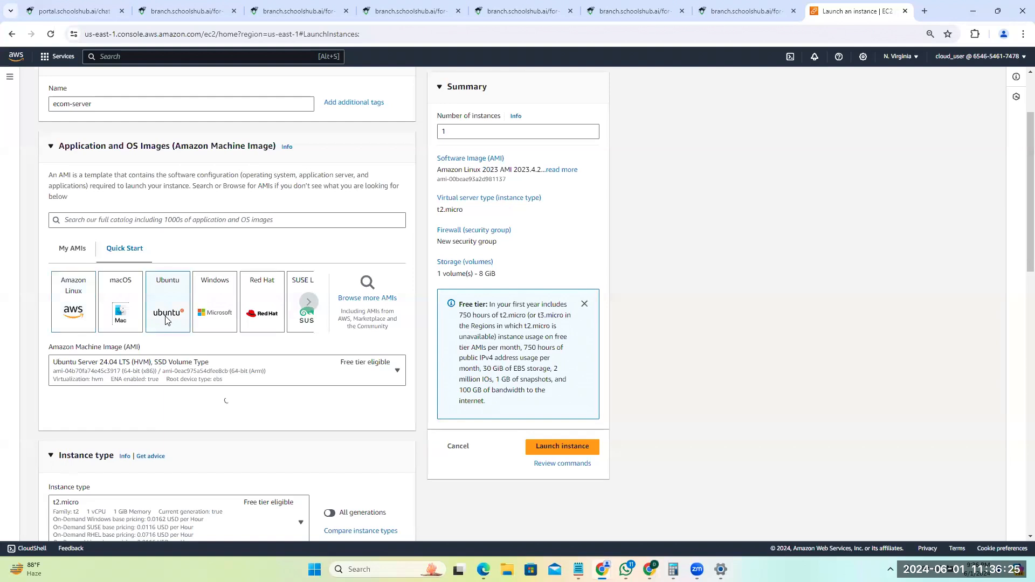
Compare the available t2 instance types and set the instance type to t2.medium.
{"action": "scroll", "coordinate": [229, 398], "scroll_direction": "down", "scroll_amount": 1}
{"action": "scroll", "coordinate": [229, 398], "scroll_direction": "down", "scroll_amount": 3}
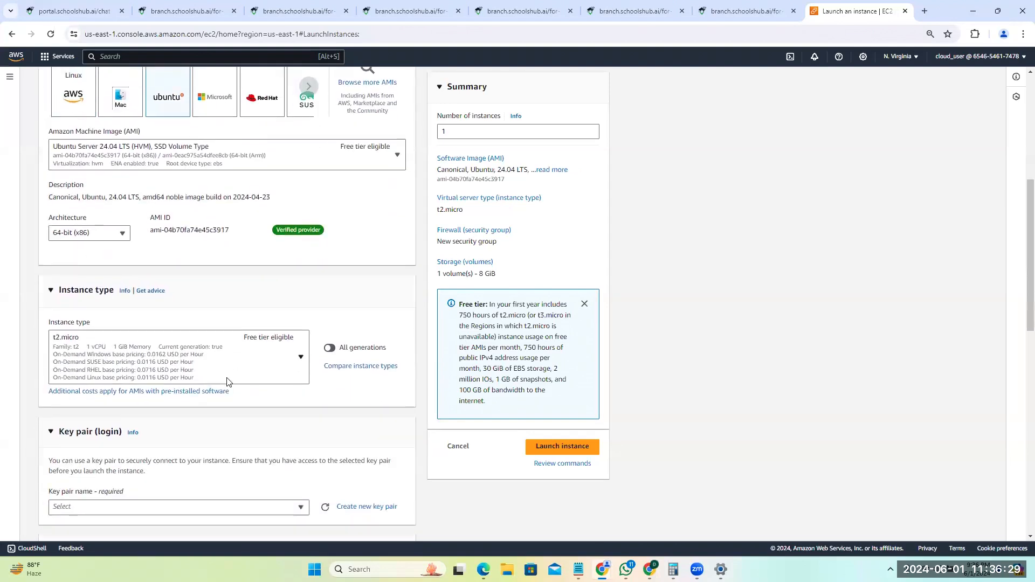
{"action": "scroll", "coordinate": [227, 382], "scroll_direction": "down", "scroll_amount": 1}
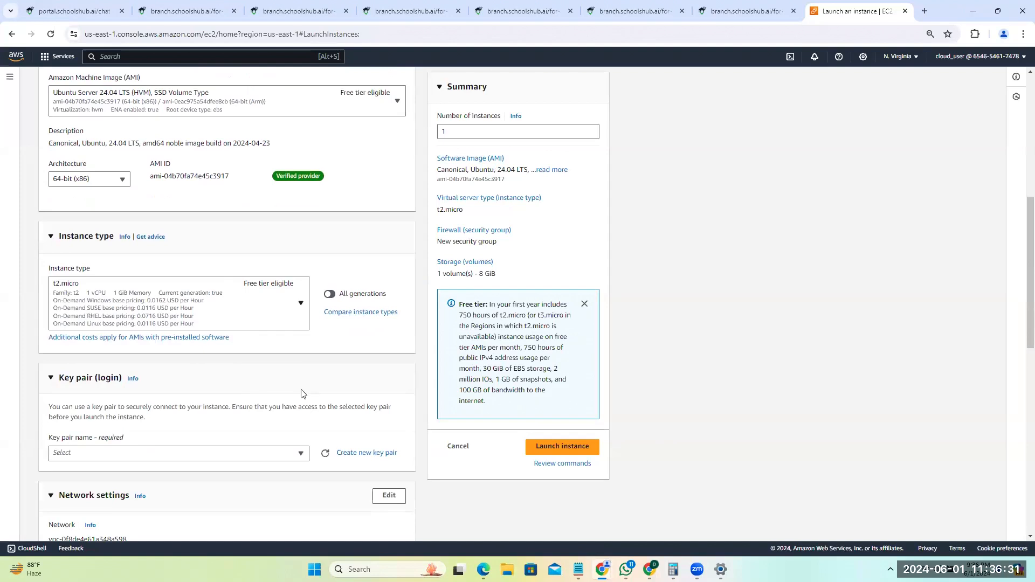
{"action": "left_click", "coordinate": [300, 305]}
{"action": "left_click", "coordinate": [300, 303]}
{"action": "left_click", "coordinate": [299, 305]}
{"action": "scroll", "coordinate": [182, 434], "scroll_direction": "down", "scroll_amount": 2}
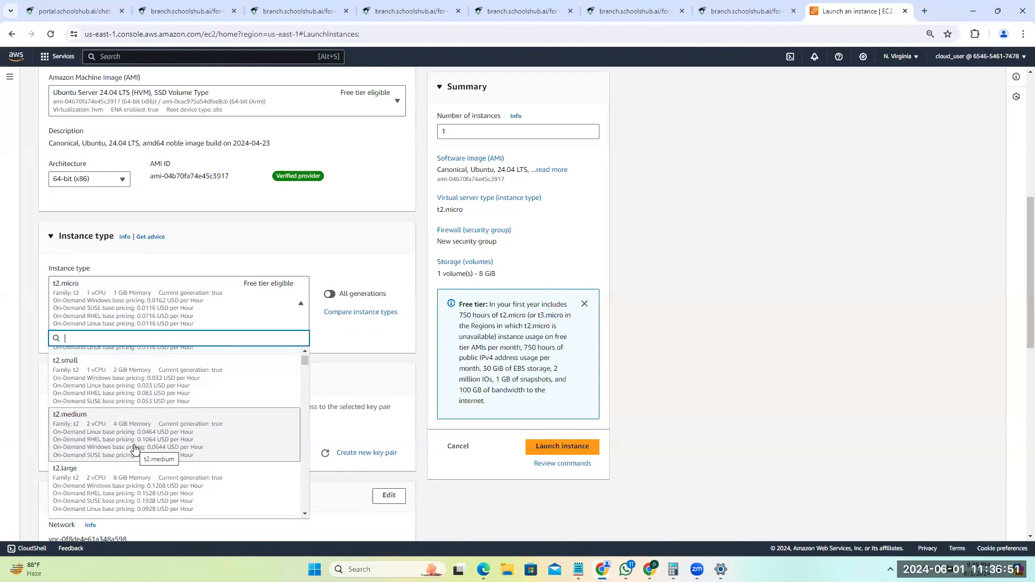
{"action": "scroll", "coordinate": [135, 447], "scroll_direction": "up", "scroll_amount": 2}
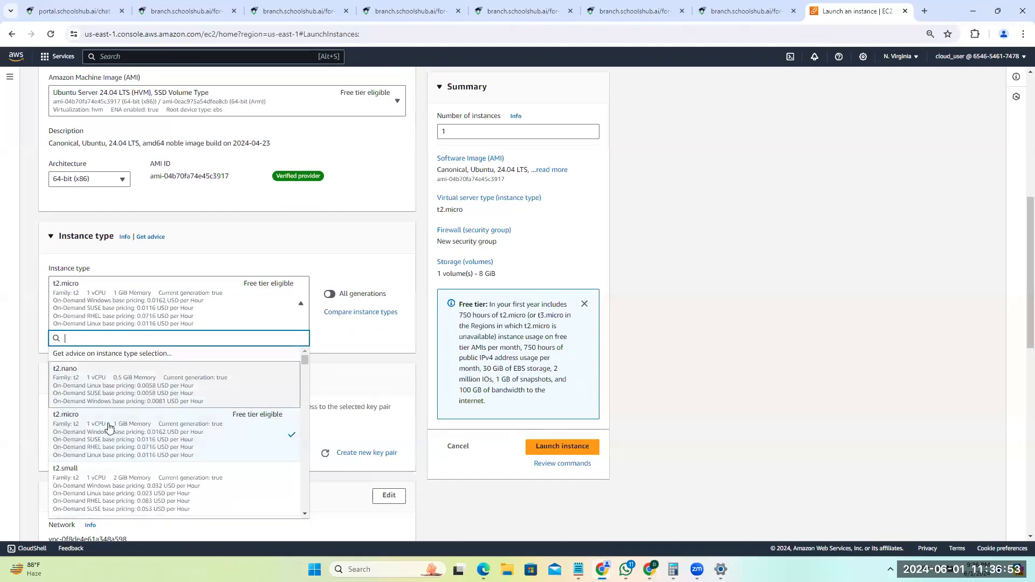
{"action": "scroll", "coordinate": [119, 429], "scroll_direction": "down", "scroll_amount": 2}
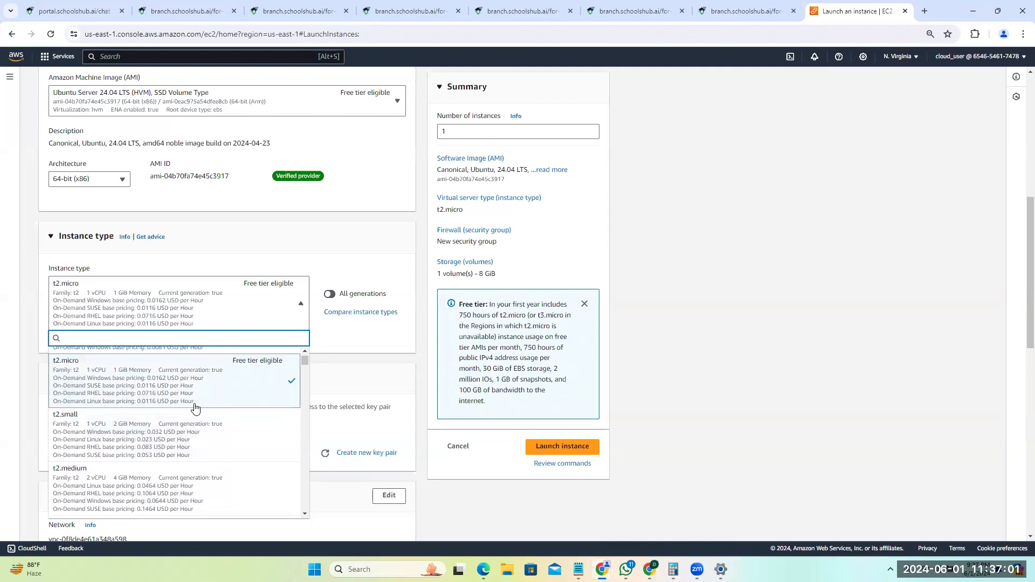
{"action": "scroll", "coordinate": [180, 426], "scroll_direction": "down", "scroll_amount": 3}
{"action": "scroll", "coordinate": [180, 429], "scroll_direction": "down", "scroll_amount": 2}
{"action": "scroll", "coordinate": [180, 433], "scroll_direction": "up", "scroll_amount": 2}
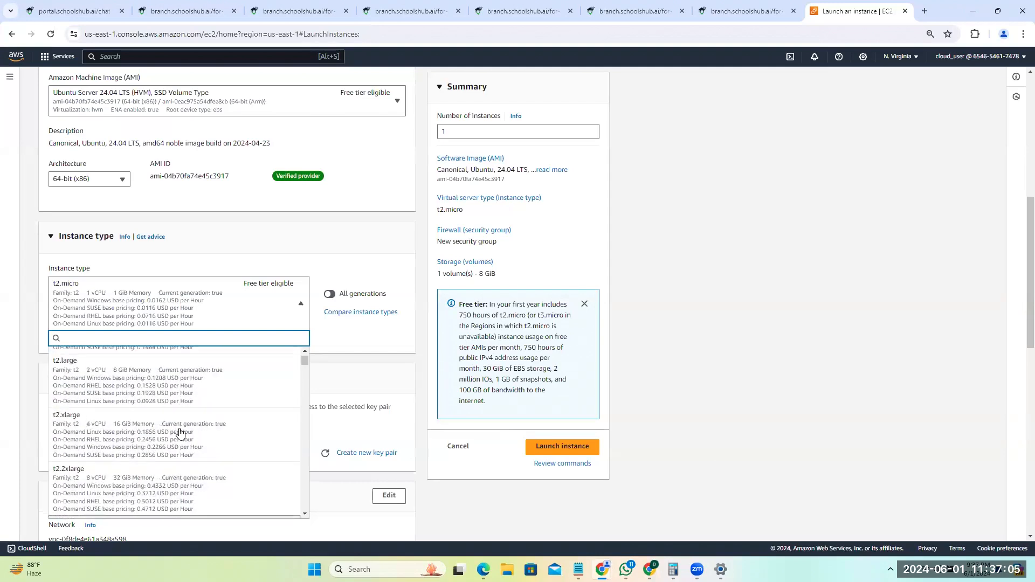
{"action": "scroll", "coordinate": [137, 380], "scroll_direction": "up", "scroll_amount": 1}
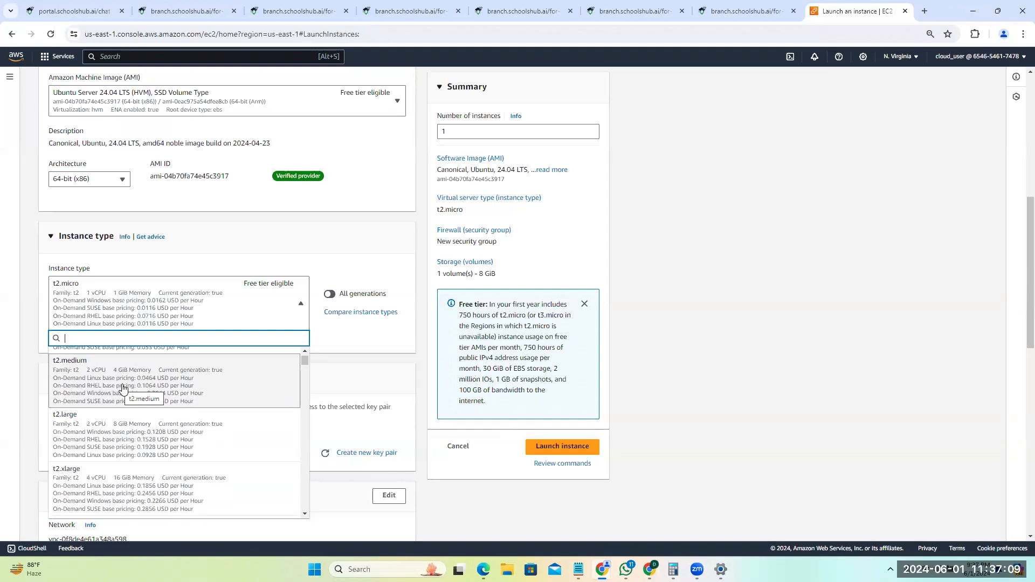
{"action": "left_click", "coordinate": [147, 375]}
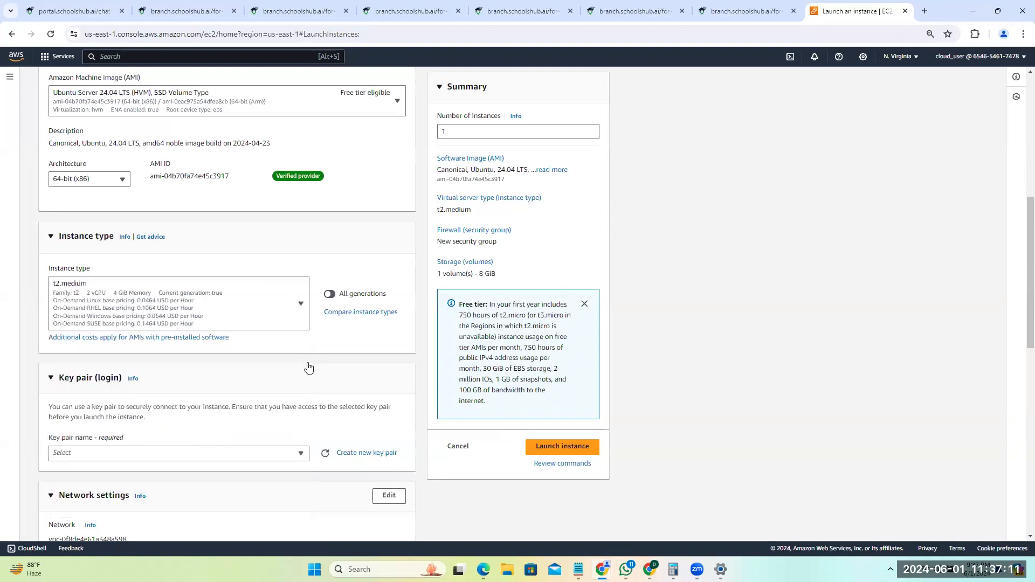
Create a new RSA key pair named ecom in .pem format for logging in to the instance.
{"action": "scroll", "coordinate": [364, 415], "scroll_direction": "down", "scroll_amount": 3}
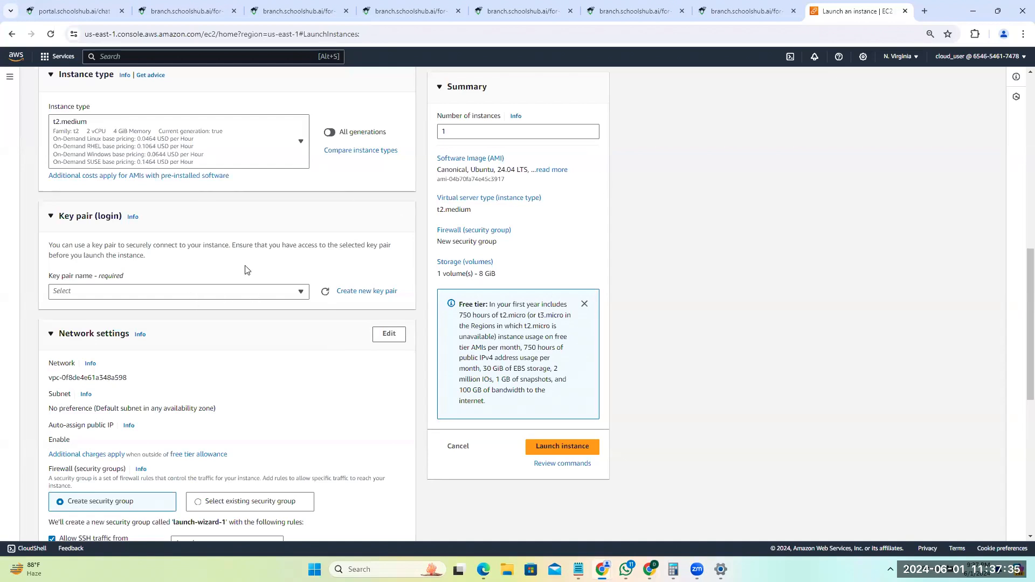
{"action": "left_click", "coordinate": [367, 291]}
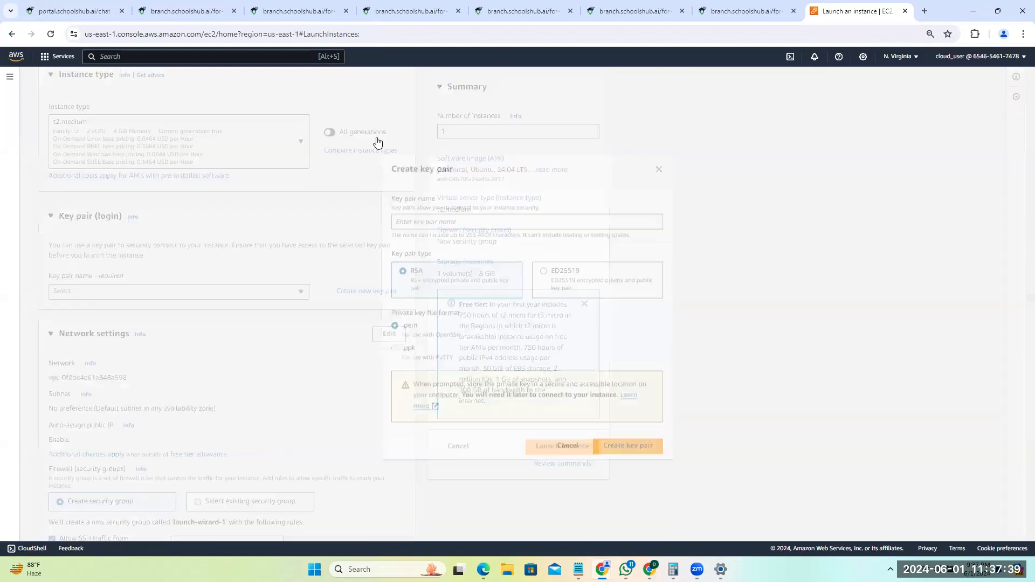
{"action": "left_click", "coordinate": [445, 219]}
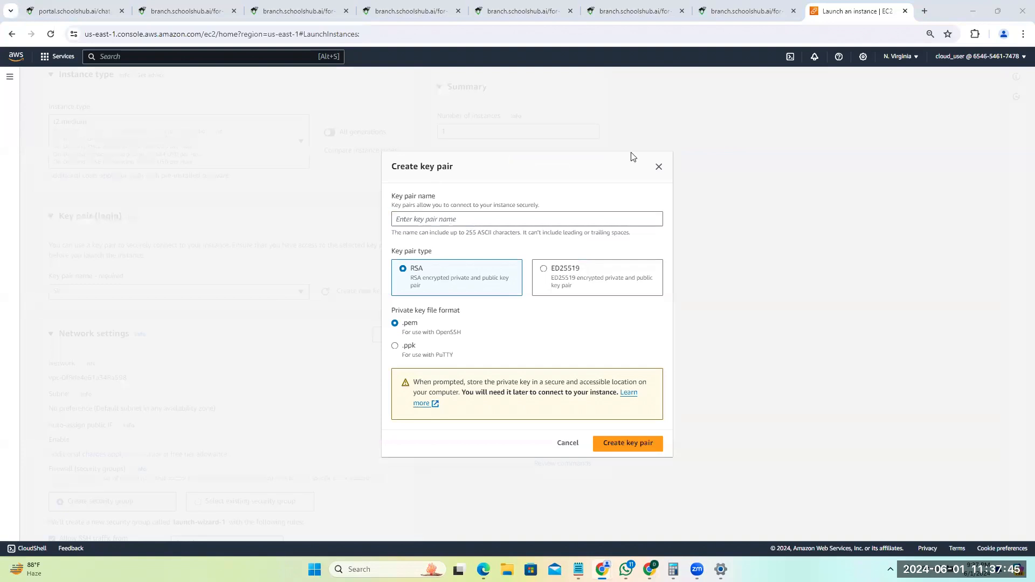
{"action": "left_click", "coordinate": [451, 214]}
{"action": "type", "text": "ecom"}
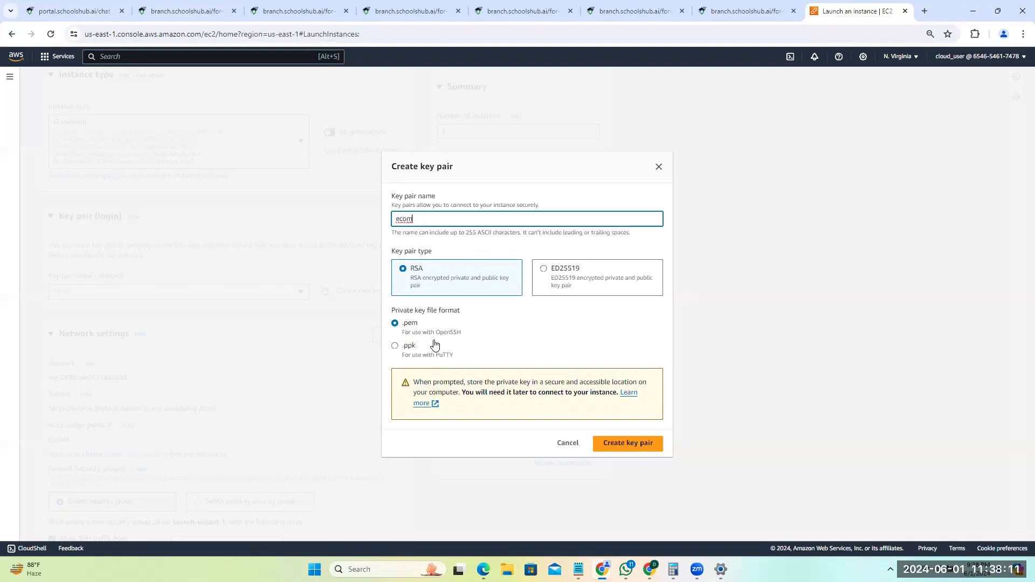
{"action": "left_click", "coordinate": [650, 447]}
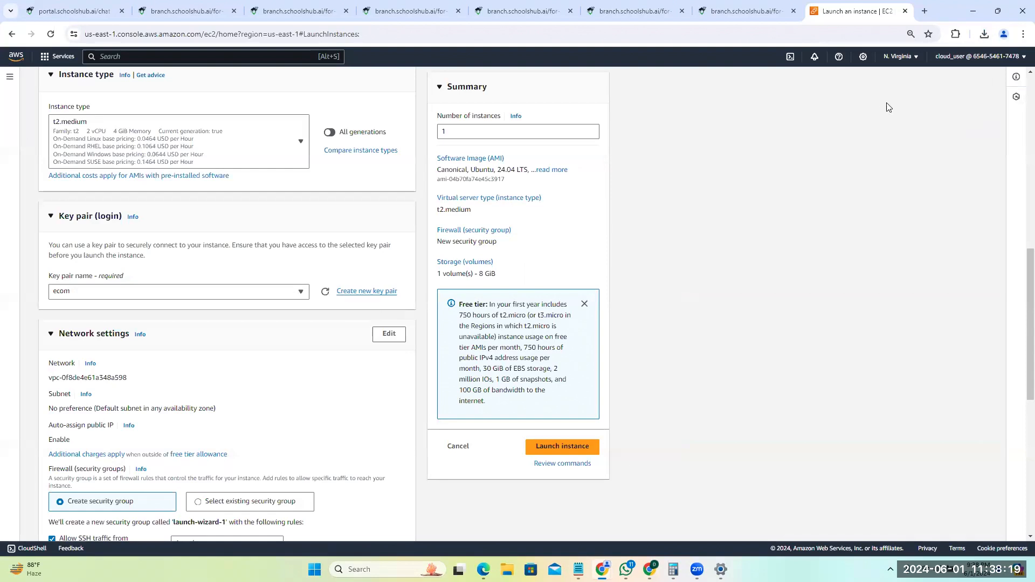
Edit the network settings so the inbound security group rule allows all traffic from anywhere.
{"action": "scroll", "coordinate": [150, 427], "scroll_direction": "down", "scroll_amount": 4}
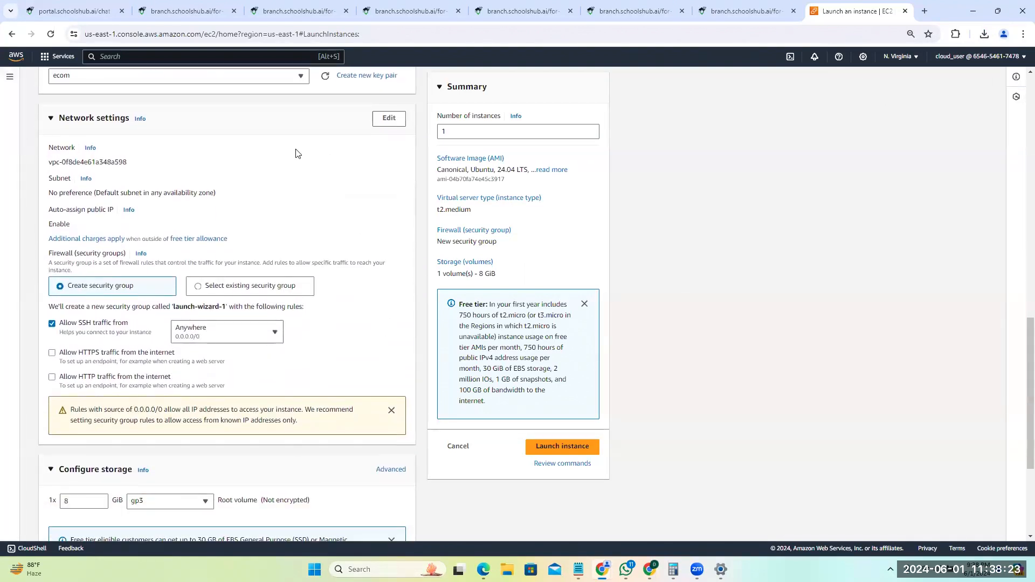
{"action": "left_click", "coordinate": [395, 126]}
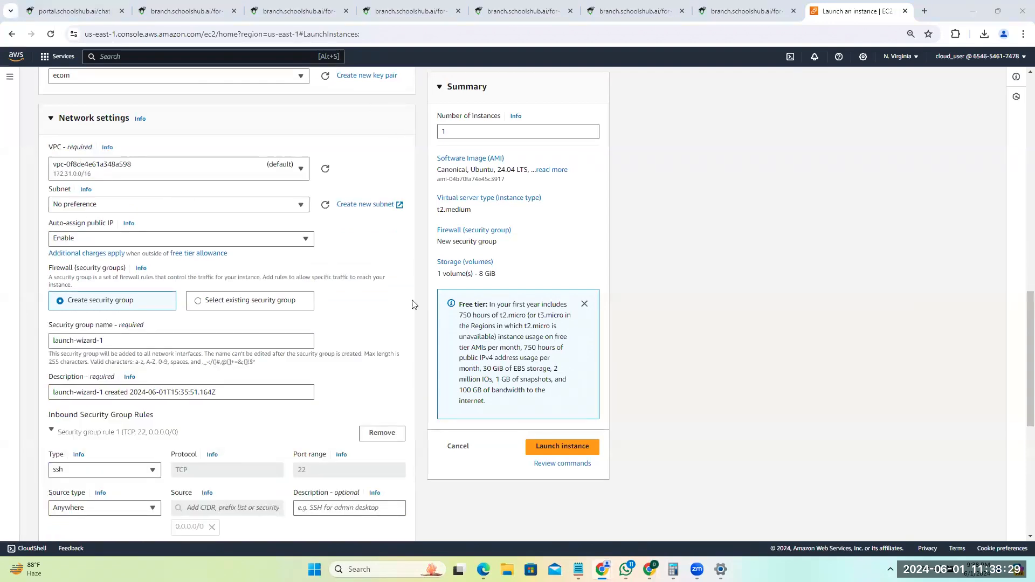
{"action": "scroll", "coordinate": [413, 305], "scroll_direction": "down", "scroll_amount": 2}
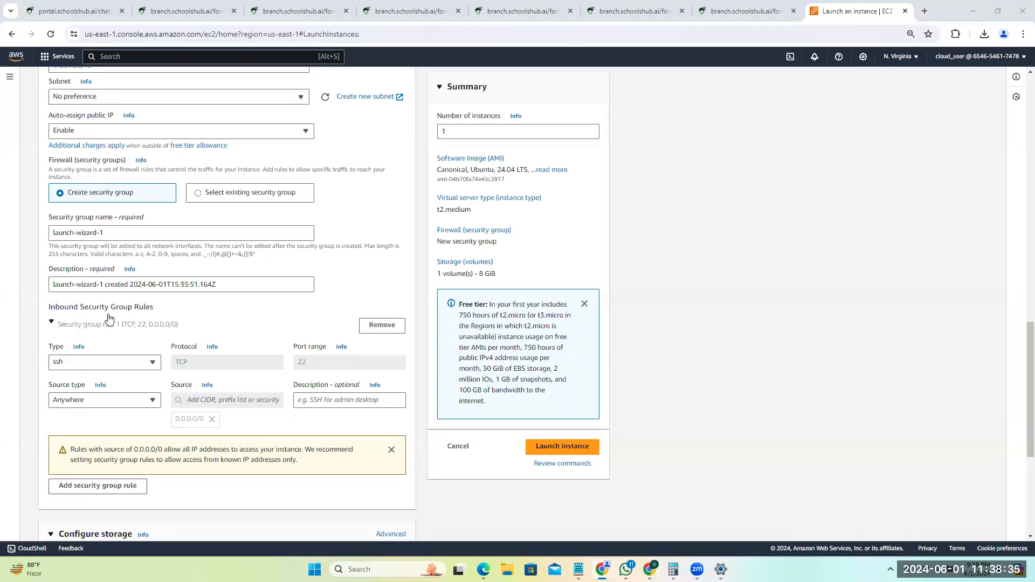
{"action": "left_click", "coordinate": [99, 364]}
{"action": "left_click", "coordinate": [100, 234]}
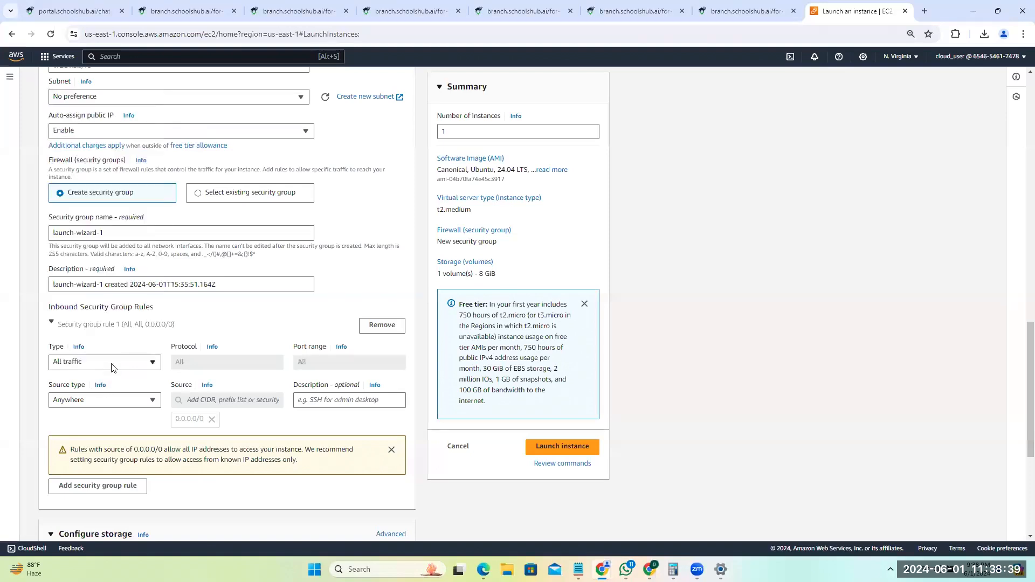
{"action": "left_click", "coordinate": [126, 402]}
{"action": "left_click", "coordinate": [128, 426]}
Set the root volume size to 30 GiB in the storage configuration.
{"action": "scroll", "coordinate": [129, 427], "scroll_direction": "down", "scroll_amount": 1}
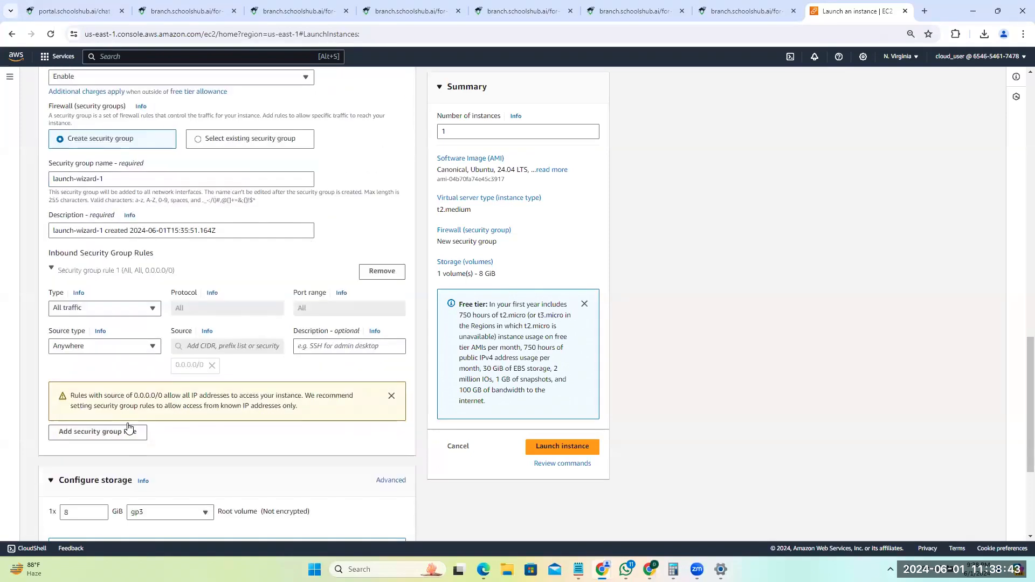
{"action": "scroll", "coordinate": [179, 426], "scroll_direction": "down", "scroll_amount": 1}
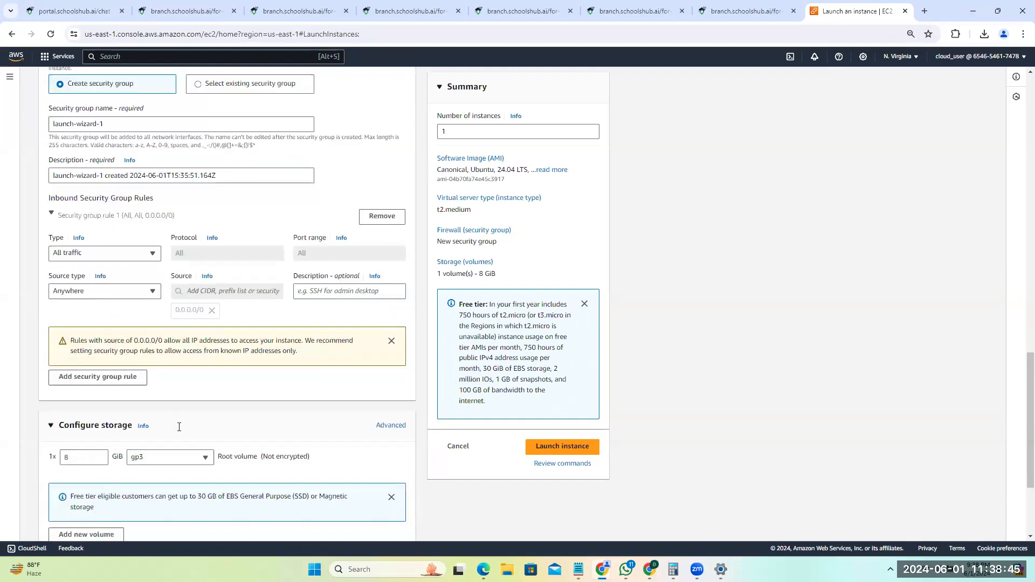
{"action": "scroll", "coordinate": [179, 426], "scroll_direction": "down", "scroll_amount": 2}
{"action": "left_click_drag", "start_coordinate": [81, 355], "coordinate": [63, 353]}
{"action": "key", "text": "BackSpace"}
{"action": "type", "text": "30"}
Review the configured settings and launch the ecom-server instance.
{"action": "scroll", "coordinate": [128, 431], "scroll_direction": "down", "scroll_amount": 1}
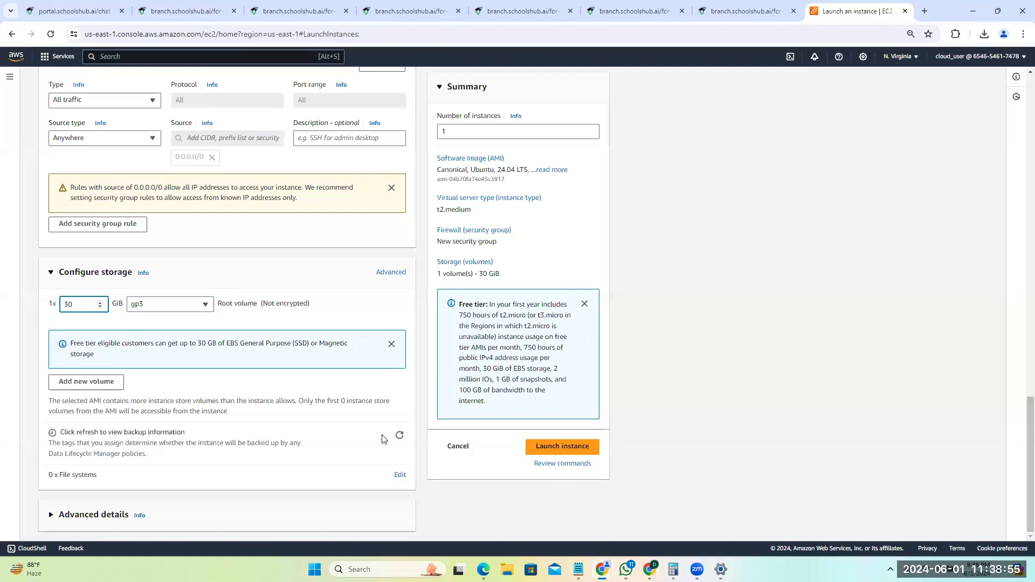
{"action": "scroll", "coordinate": [358, 455], "scroll_direction": "up", "scroll_amount": 12}
{"action": "scroll", "coordinate": [329, 488], "scroll_direction": "up", "scroll_amount": 10}
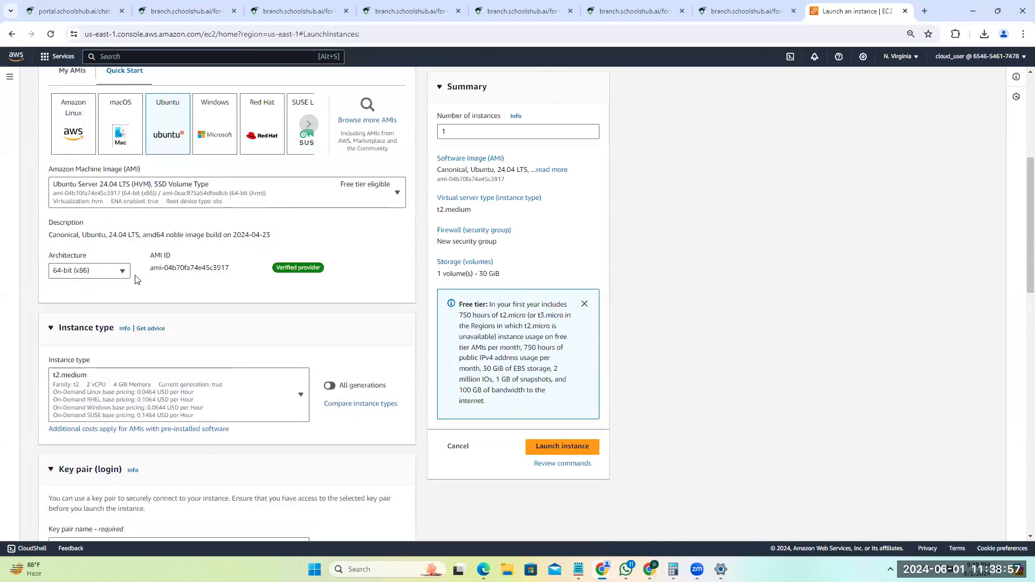
{"action": "scroll", "coordinate": [319, 430], "scroll_direction": "up", "scroll_amount": 1}
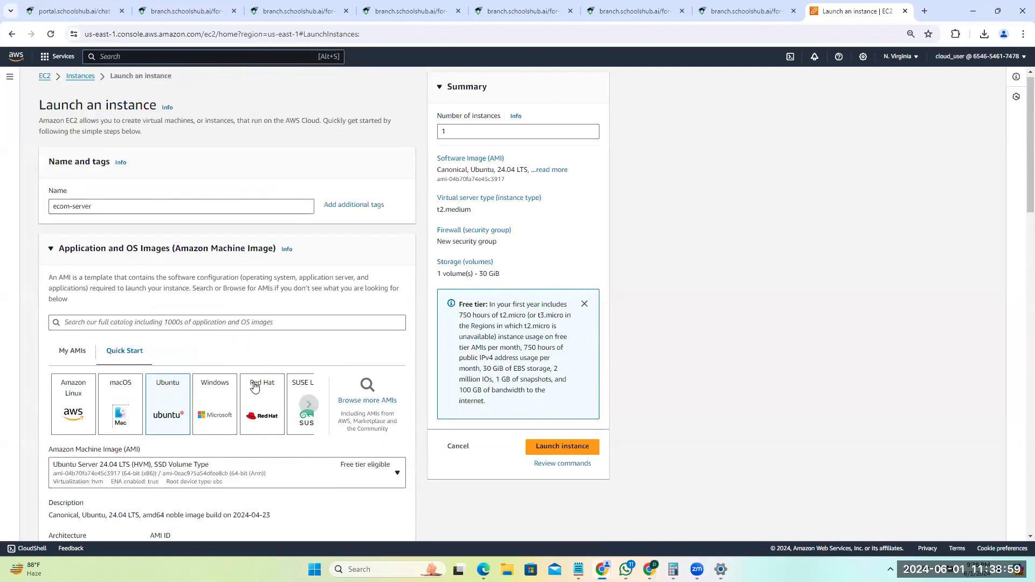
{"action": "left_click", "coordinate": [553, 450]}
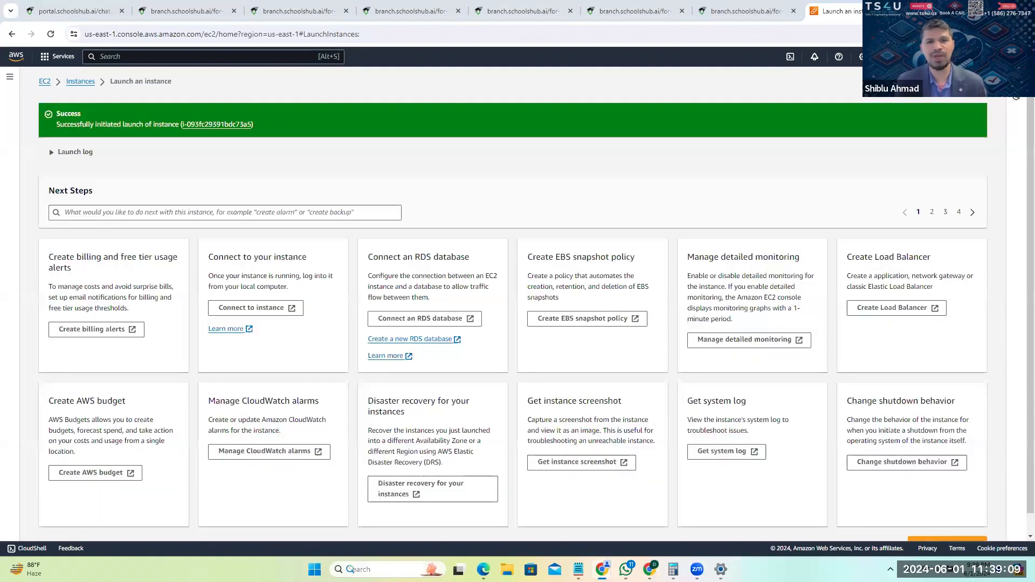
Search the computer for MobaXterm and start it.
{"action": "left_click", "coordinate": [379, 569]}
{"action": "type", "text": "moba"}
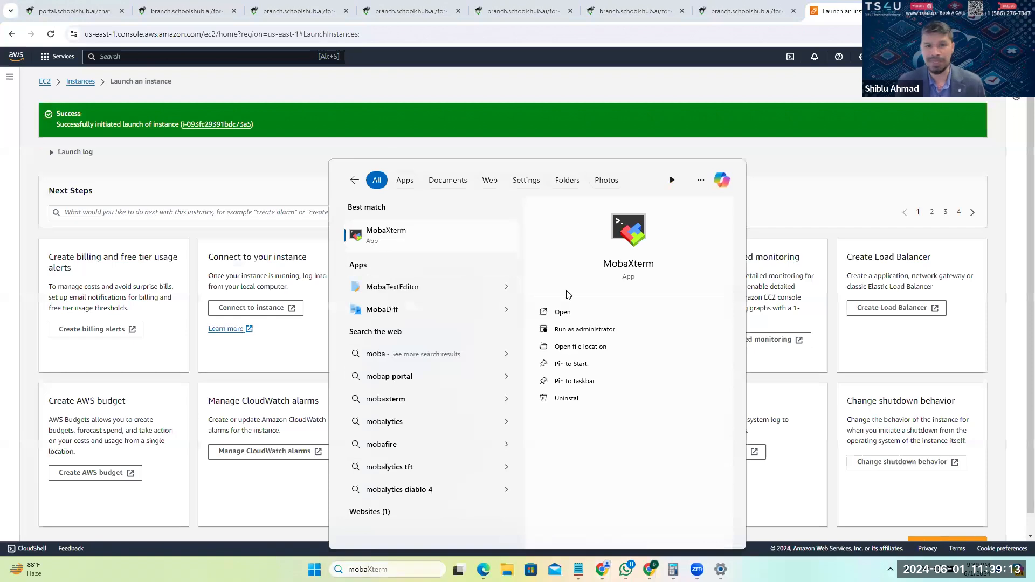
{"action": "left_click", "coordinate": [936, 329]}
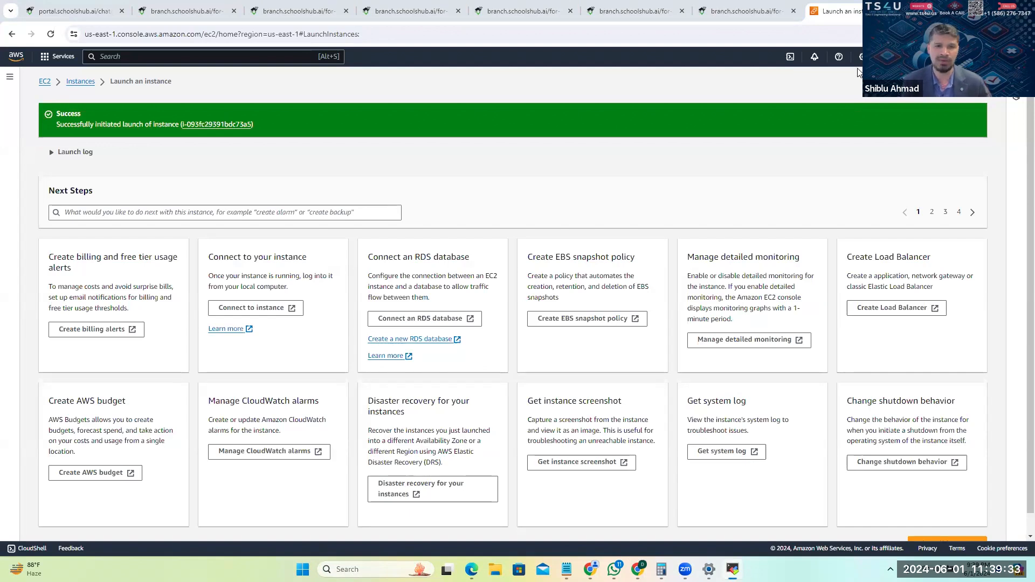
Return to the EC2 instances list and refresh it to check the status of ecom-server.
{"action": "left_click", "coordinate": [864, 194]}
{"action": "left_click", "coordinate": [81, 81]}
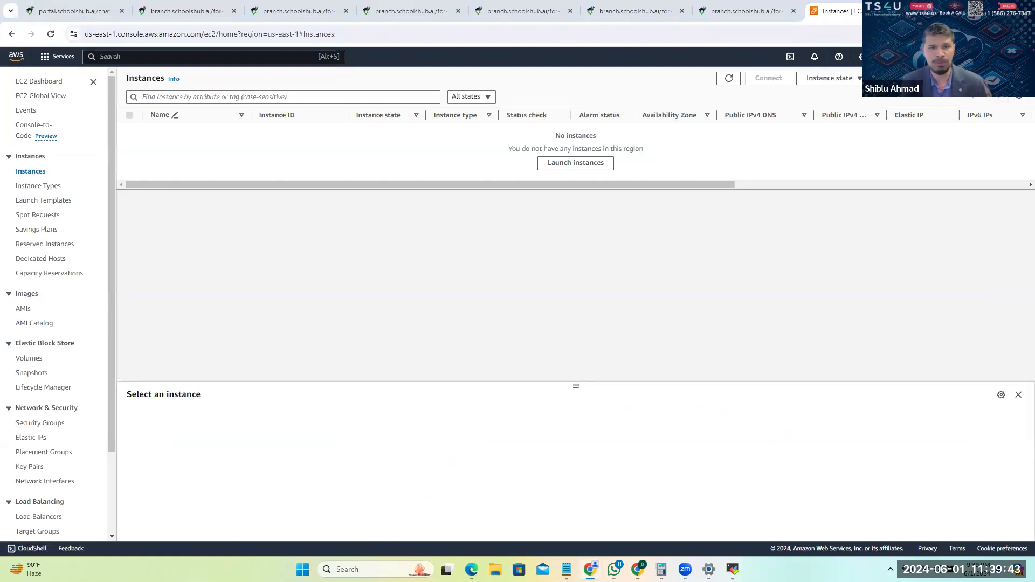
{"action": "left_click", "coordinate": [725, 81]}
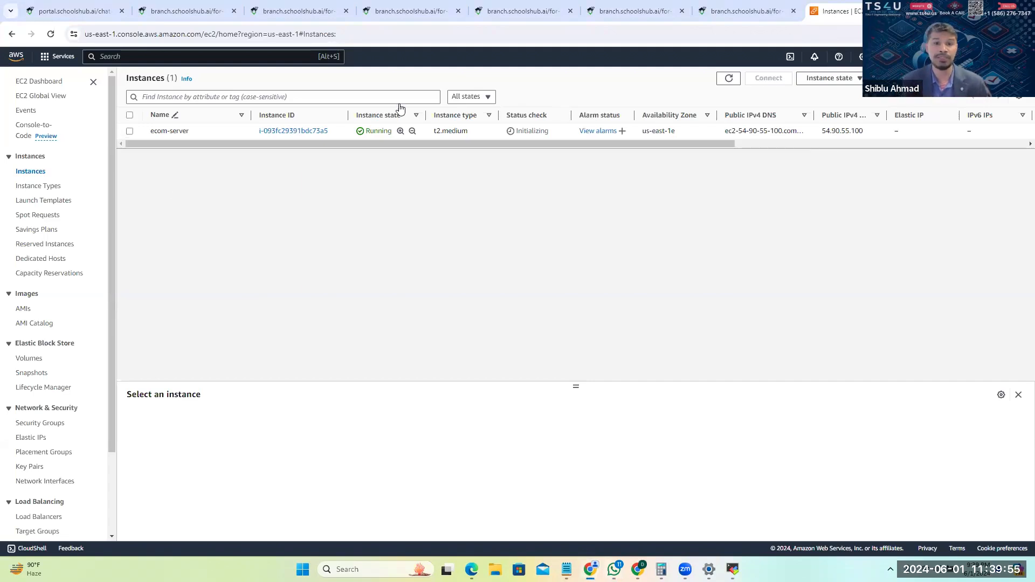
{"action": "left_click", "coordinate": [728, 79]}
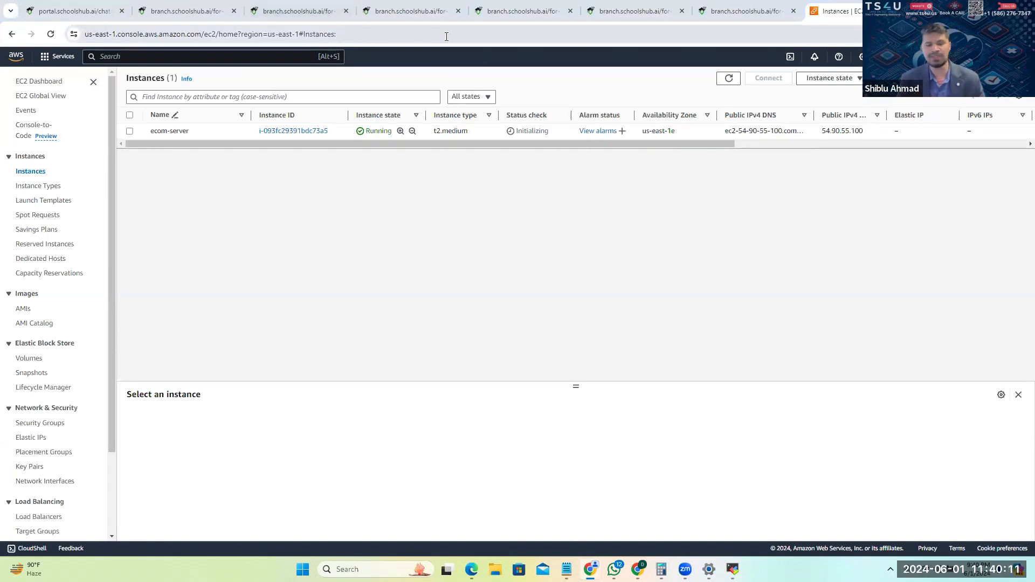
Switch to the branch.schoolshub.ai presentation slides already open in the browser.
{"action": "left_click", "coordinate": [332, 12]}
{"action": "left_click", "coordinate": [364, 12]}
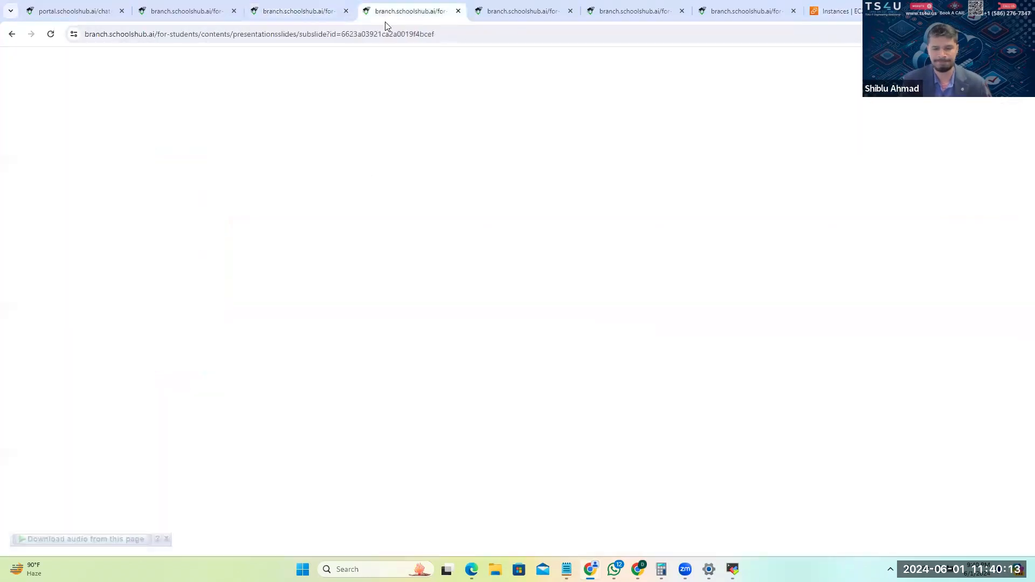